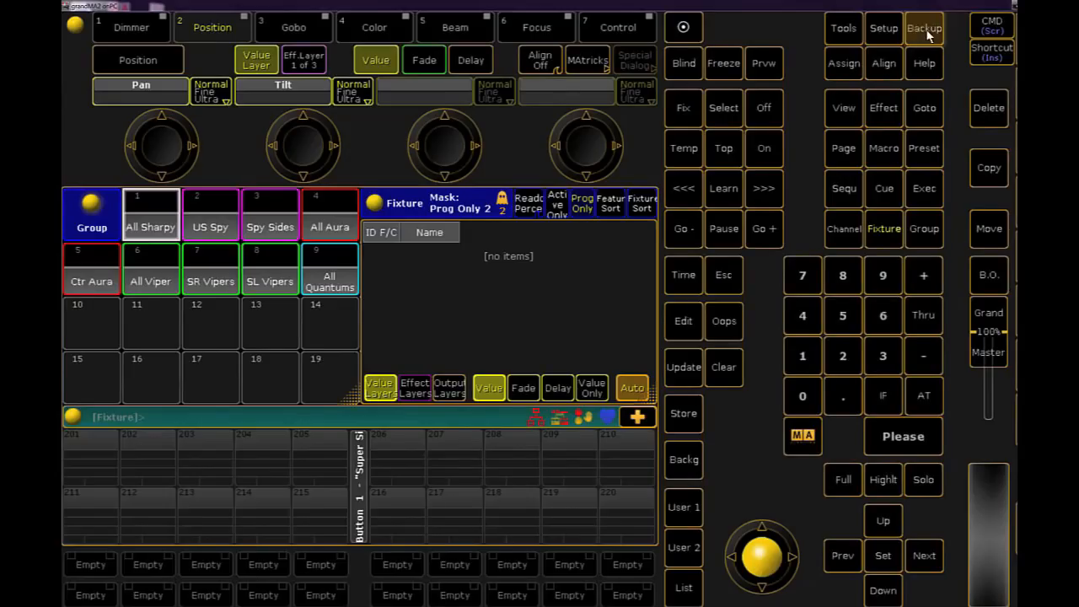
Review the show's backup options and the network sessions and stations from the setup menu.
left_click(926, 30)
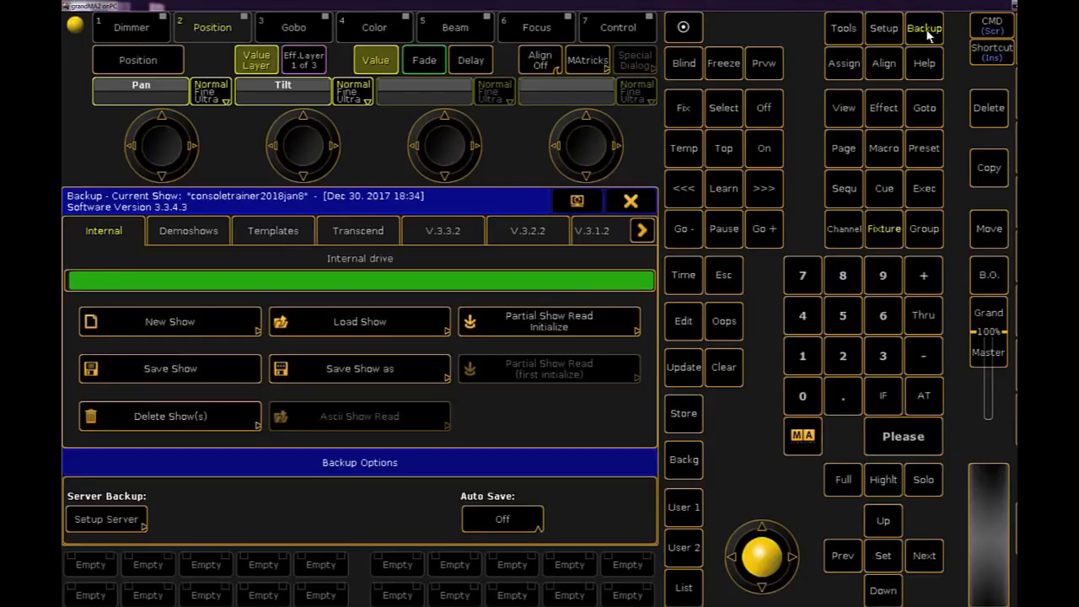
left_click(926, 32)
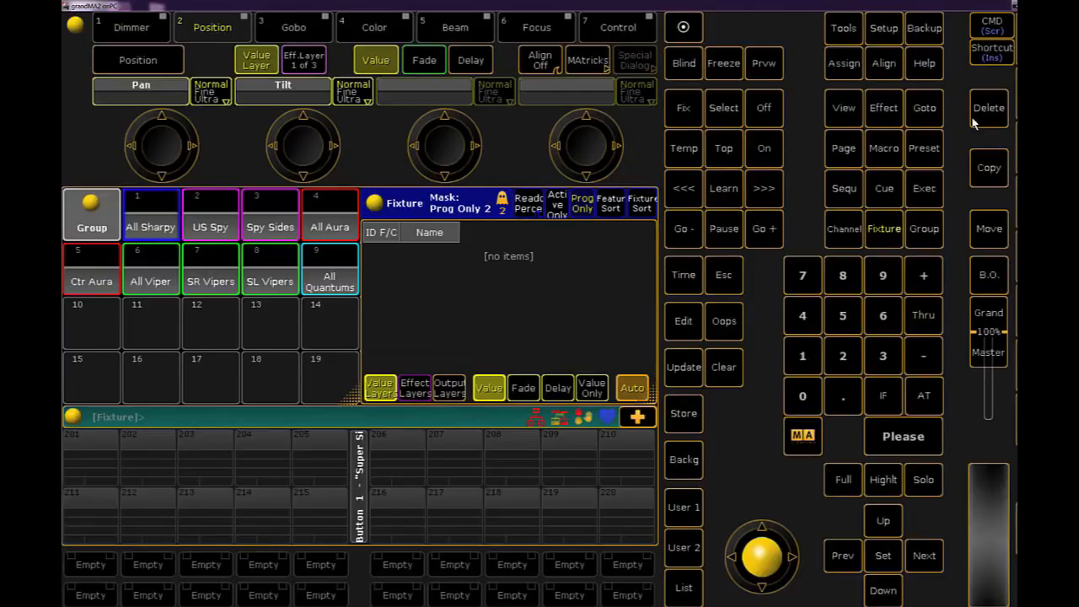
left_click(890, 34)
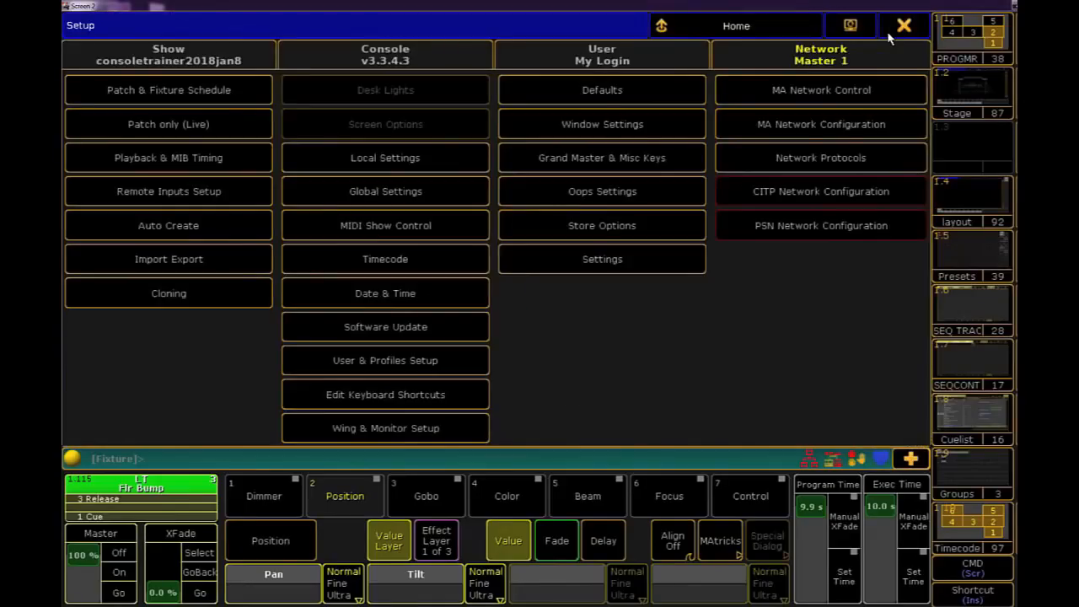
left_click(902, 87)
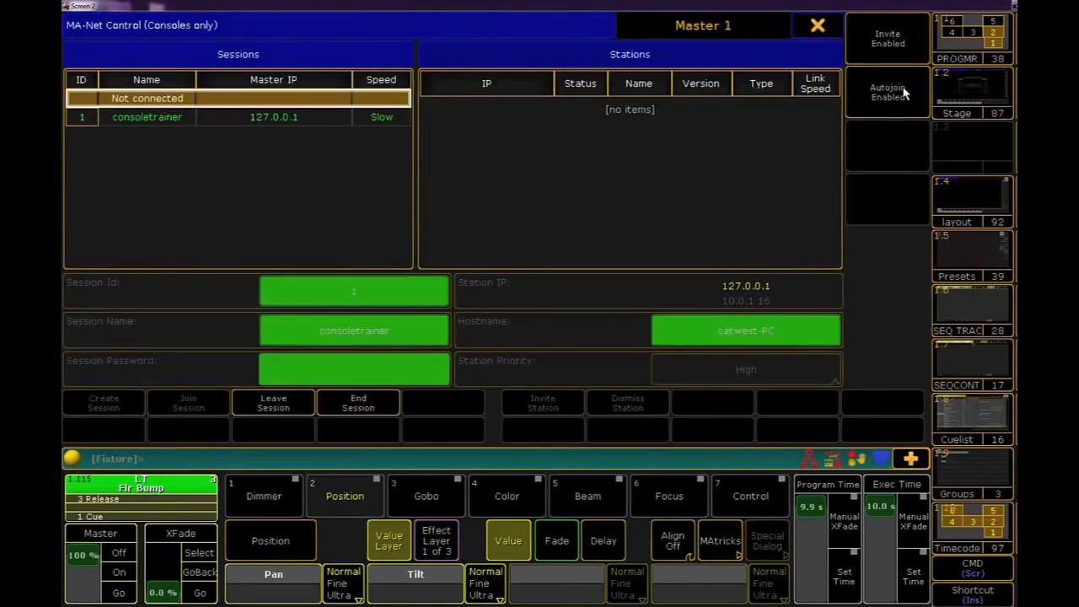
left_click(830, 29)
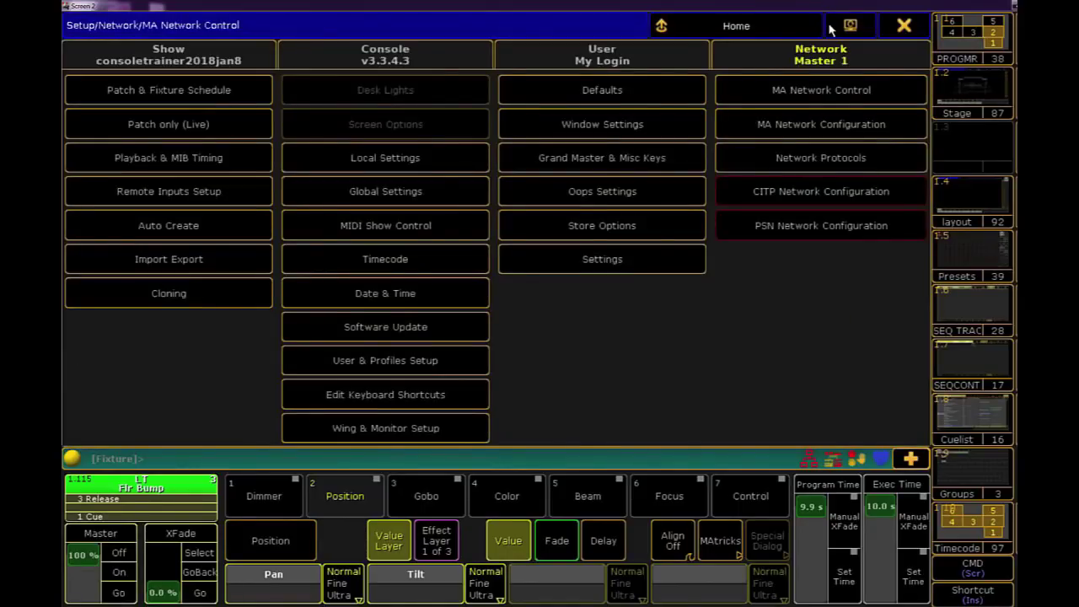
left_click(898, 124)
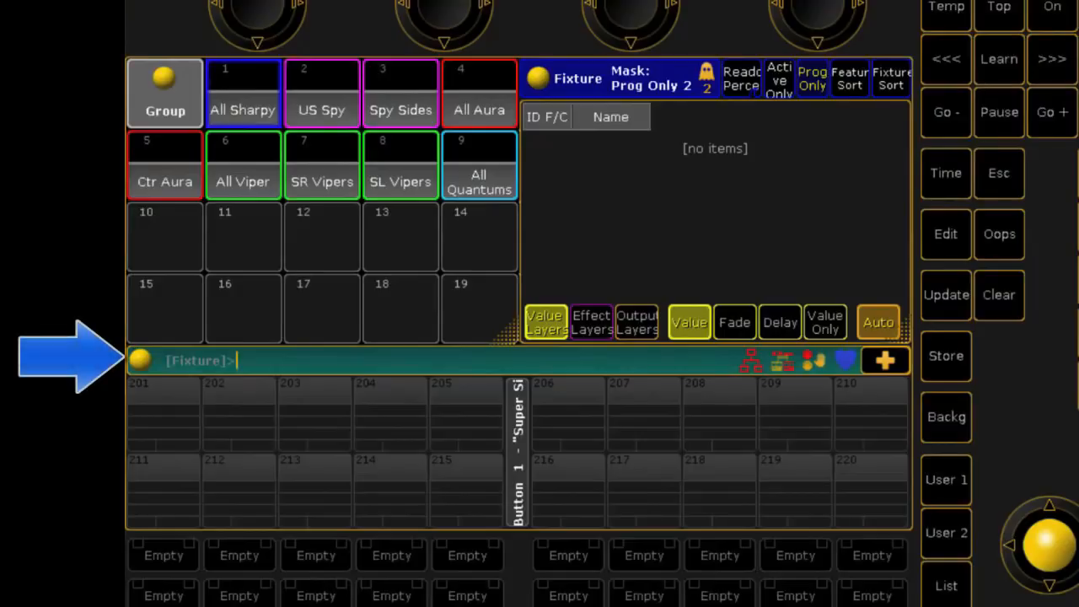
type("Sh")
type("utd")
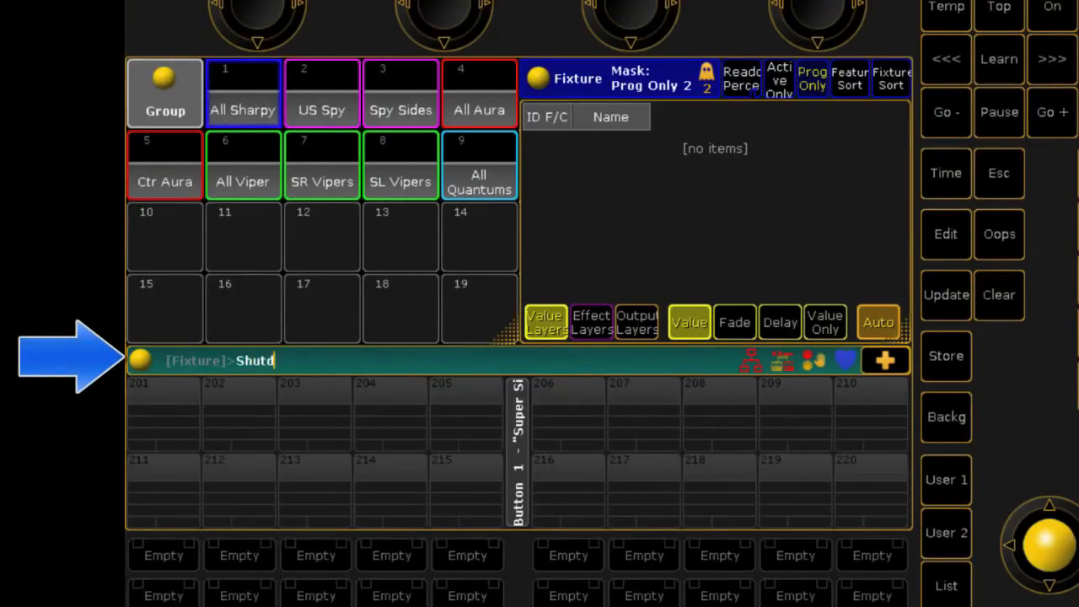
type("own")
Issue the abbreviated Sh command for the console at 192.168.0.11, raising the save-show prompt.
key("BackSpace")
key("BackSpace")
key("BackSpace")
key("BackSpace")
key("BackSpace")
key("BackSpace")
type("192.168")
type(".0.1")
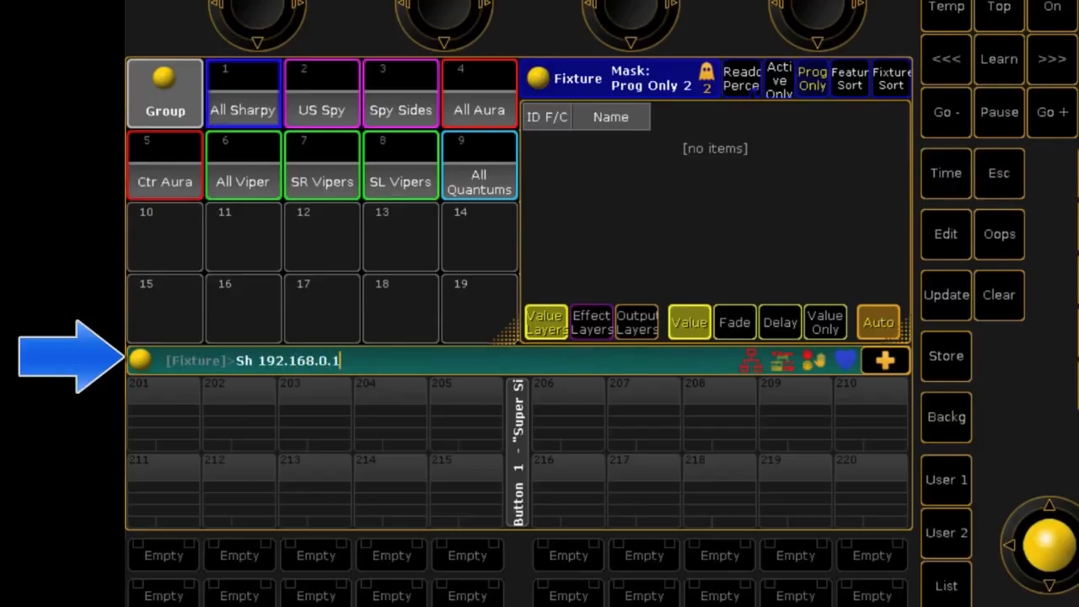
type("1")
key("Return")
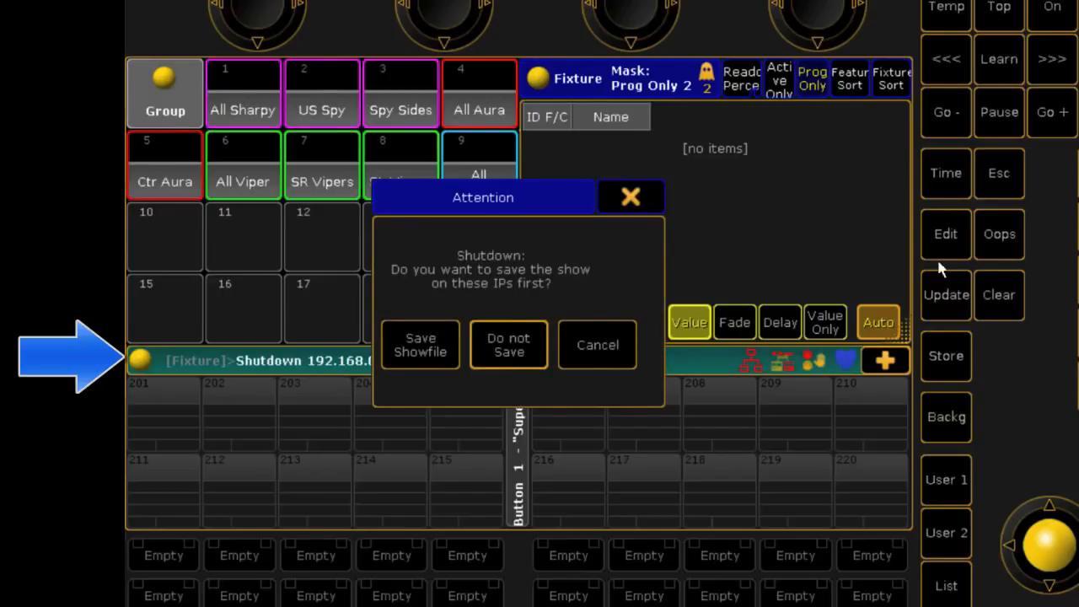
Dismiss the shutdown prompt and run 'sh t' to shut down all stations, raising the prompt again.
left_click(628, 196)
type("sh t")
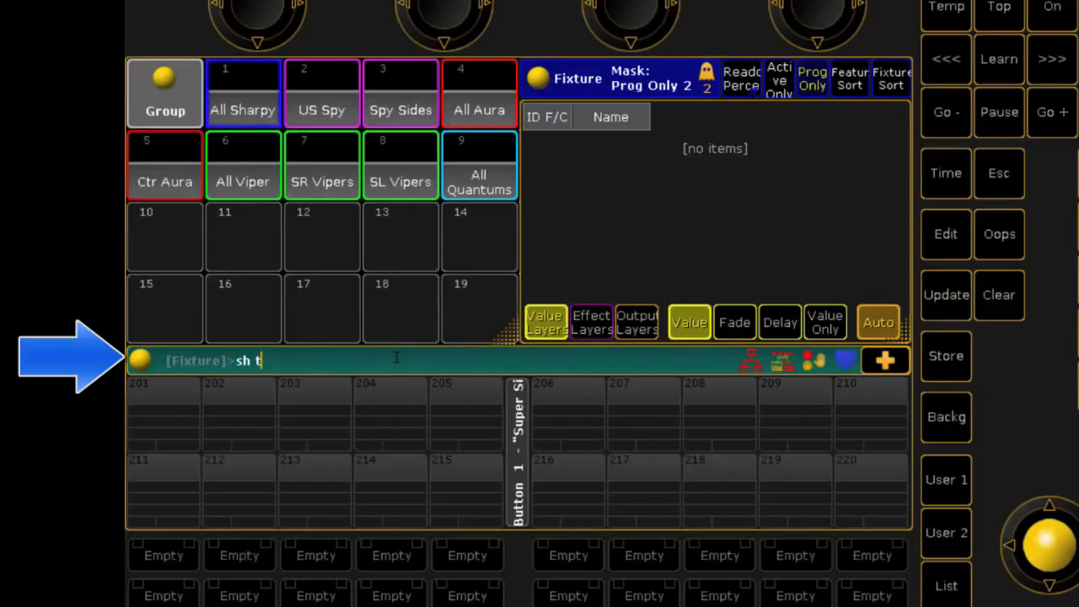
key("Return")
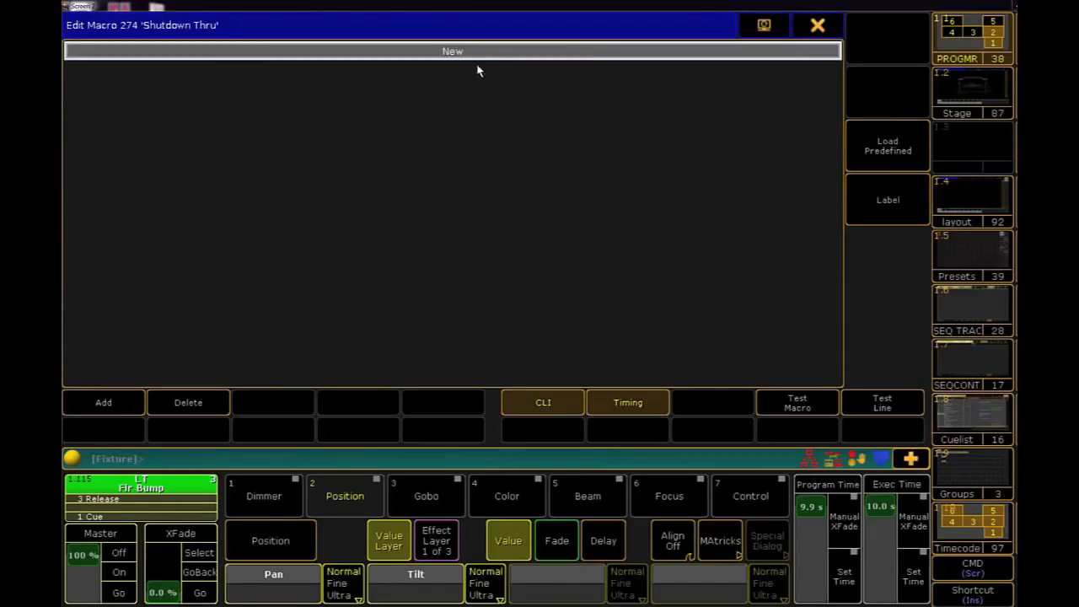
Add a 'Sh t' command line to macro 274 and close the editor back to the macro pool.
left_click(463, 56)
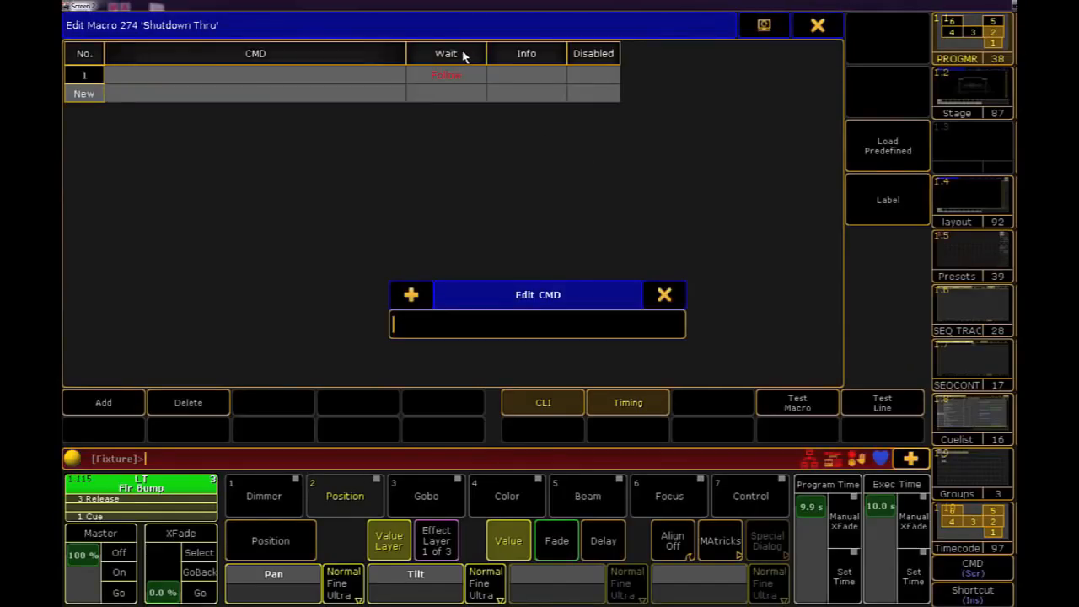
type("Sh t")
key("Return")
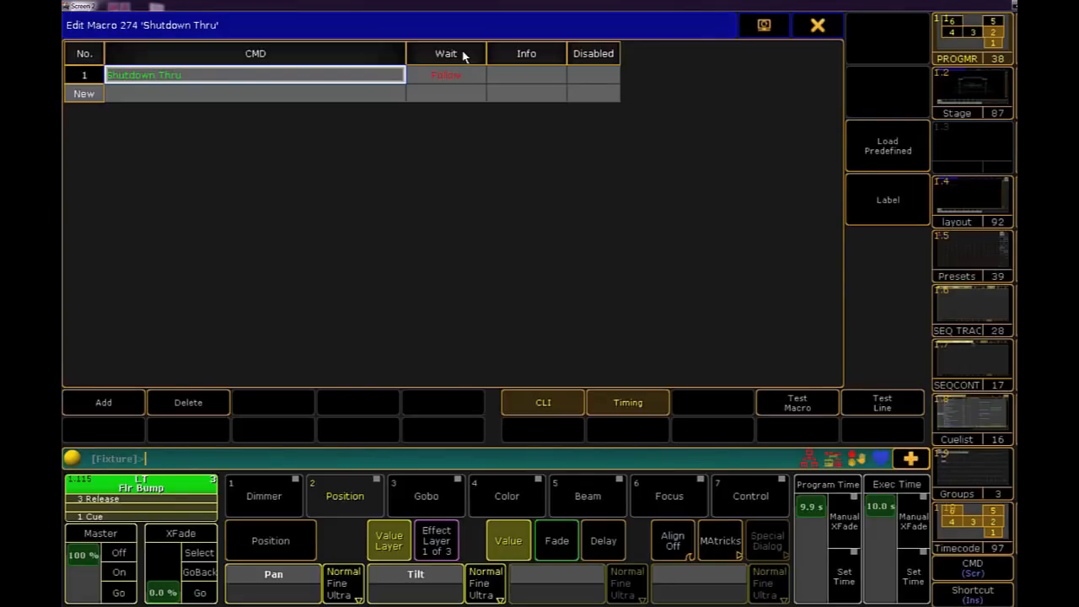
left_click(817, 27)
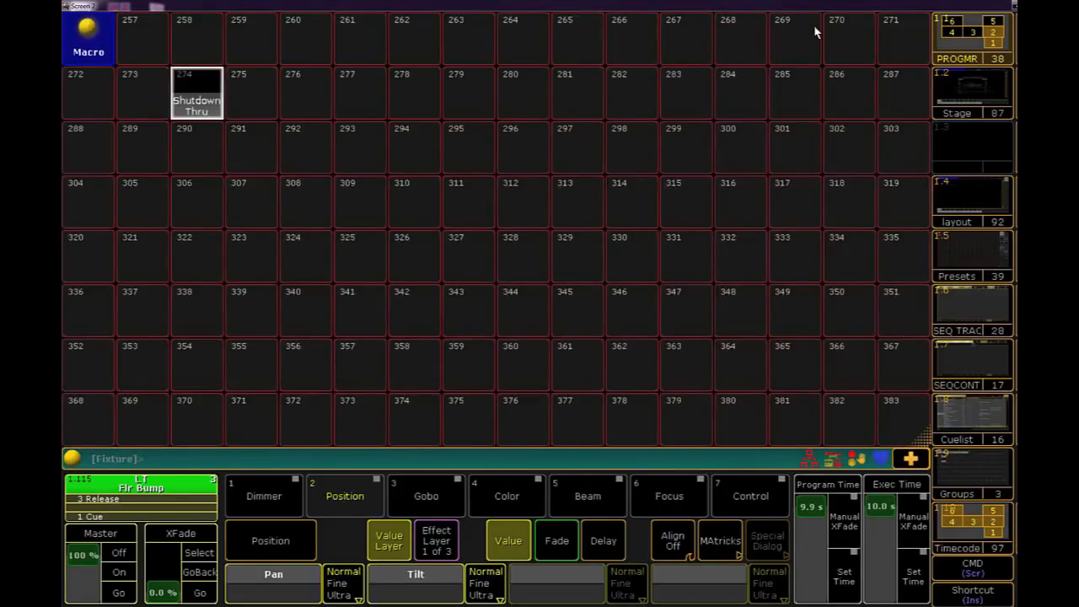